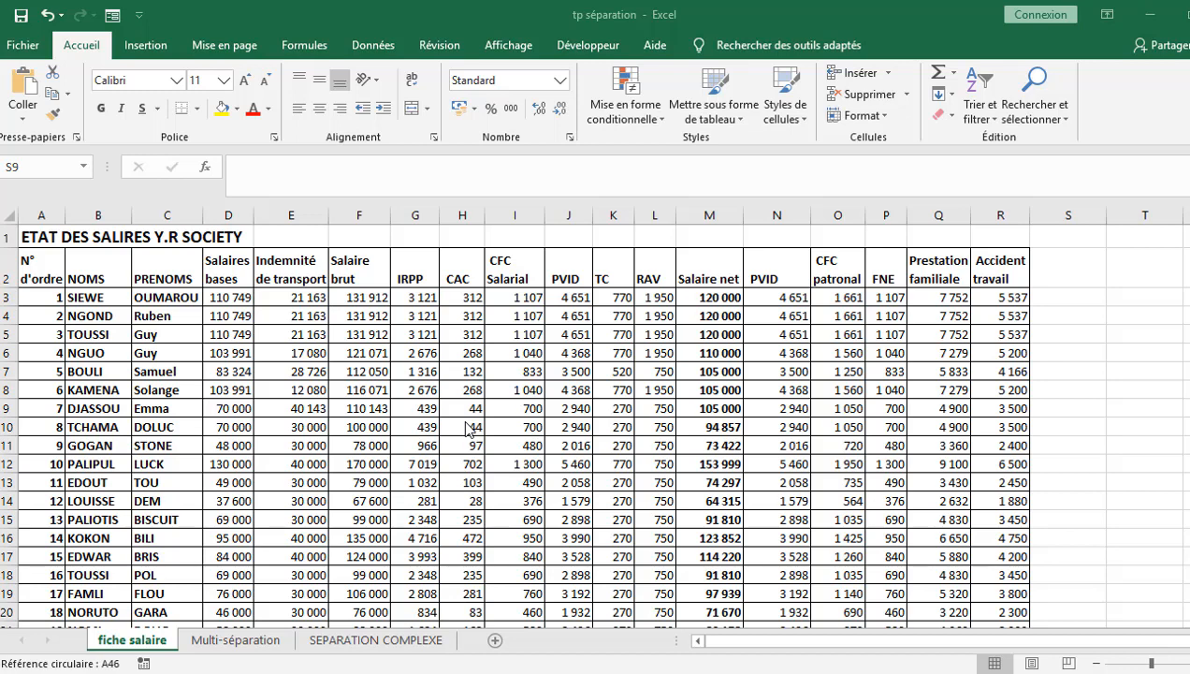
Search the sheet for the surname of the employee in row 19 and list all its occurrences
{"action": "key", "text": "ctrl+f"}
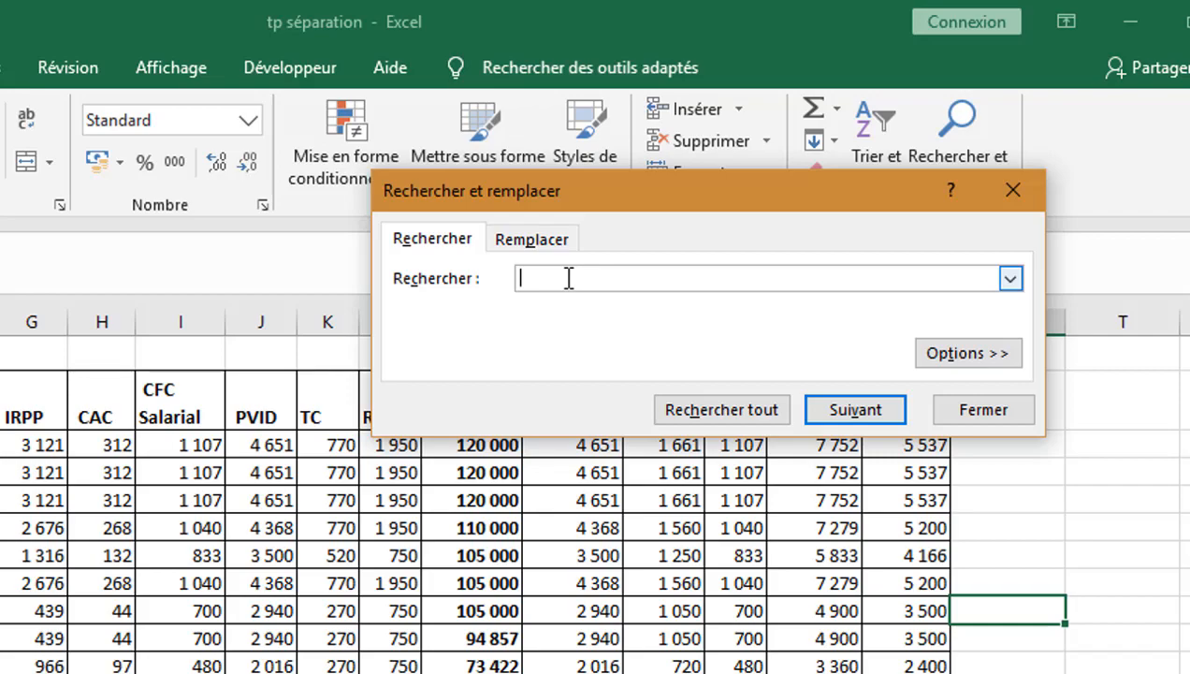
{"action": "type", "text": "FAMLI"}
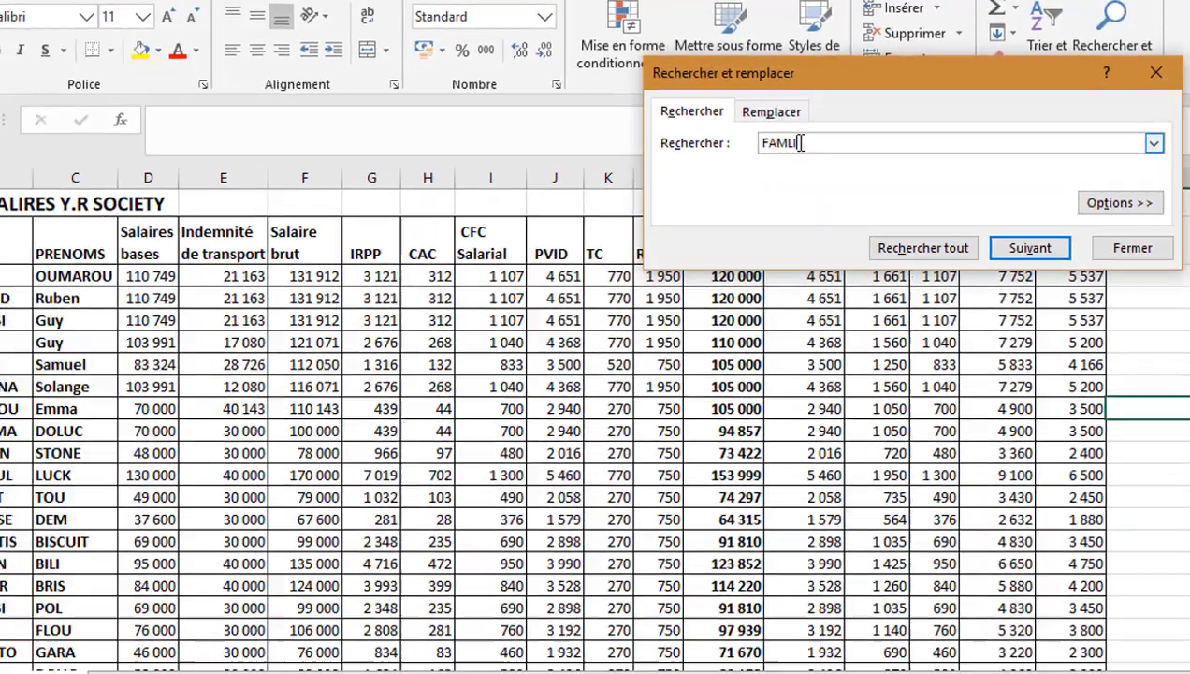
{"action": "key", "text": "Return"}
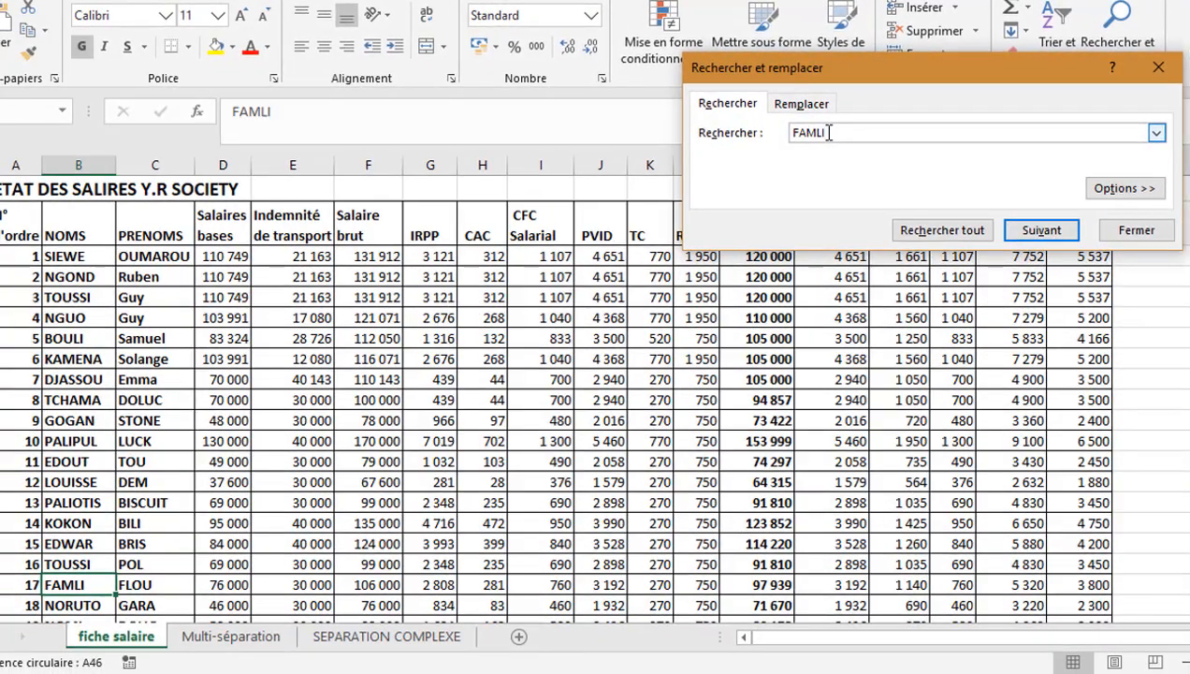
{"action": "left_click", "coordinate": [1065, 240]}
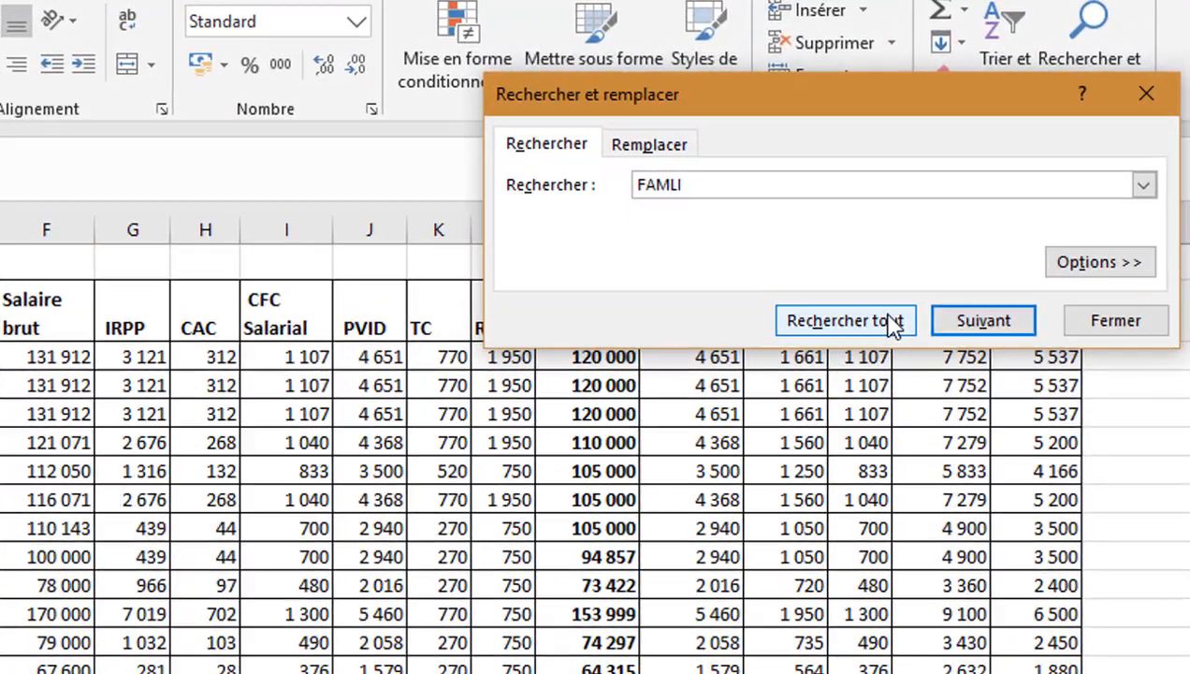
{"action": "left_click", "coordinate": [939, 277]}
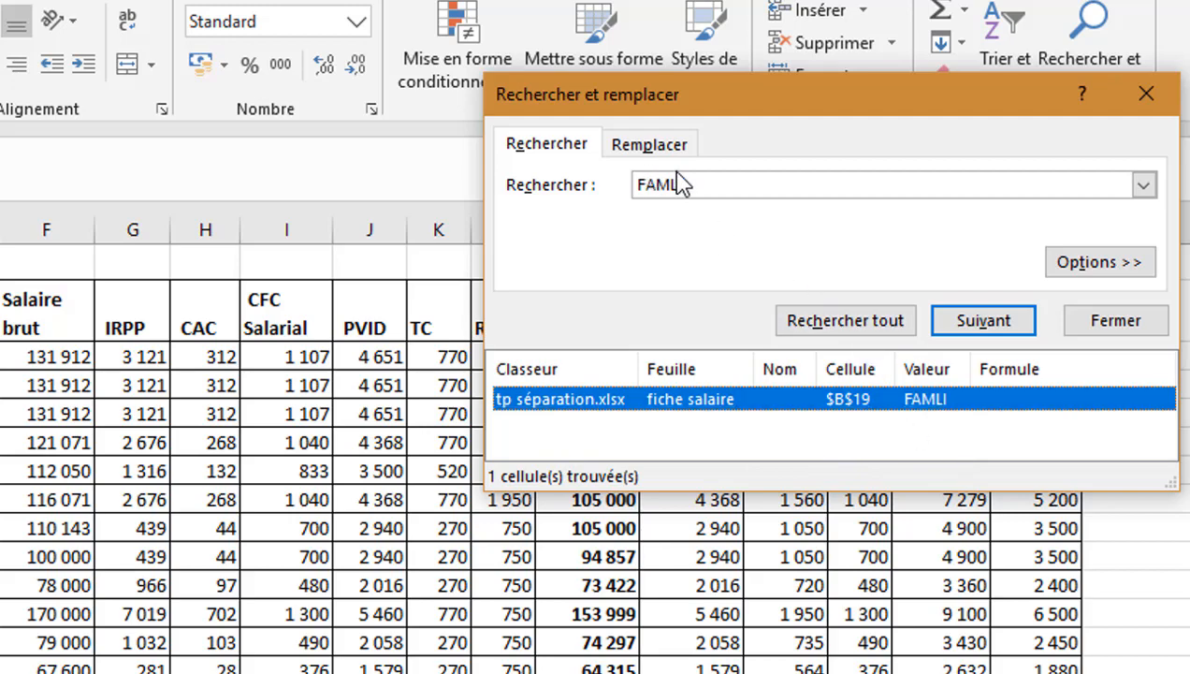
List all occurrences of the first name in C5 and go to the matches in C6 and C24
{"action": "left_click_drag", "start_coordinate": [696, 183], "coordinate": [583, 178]}
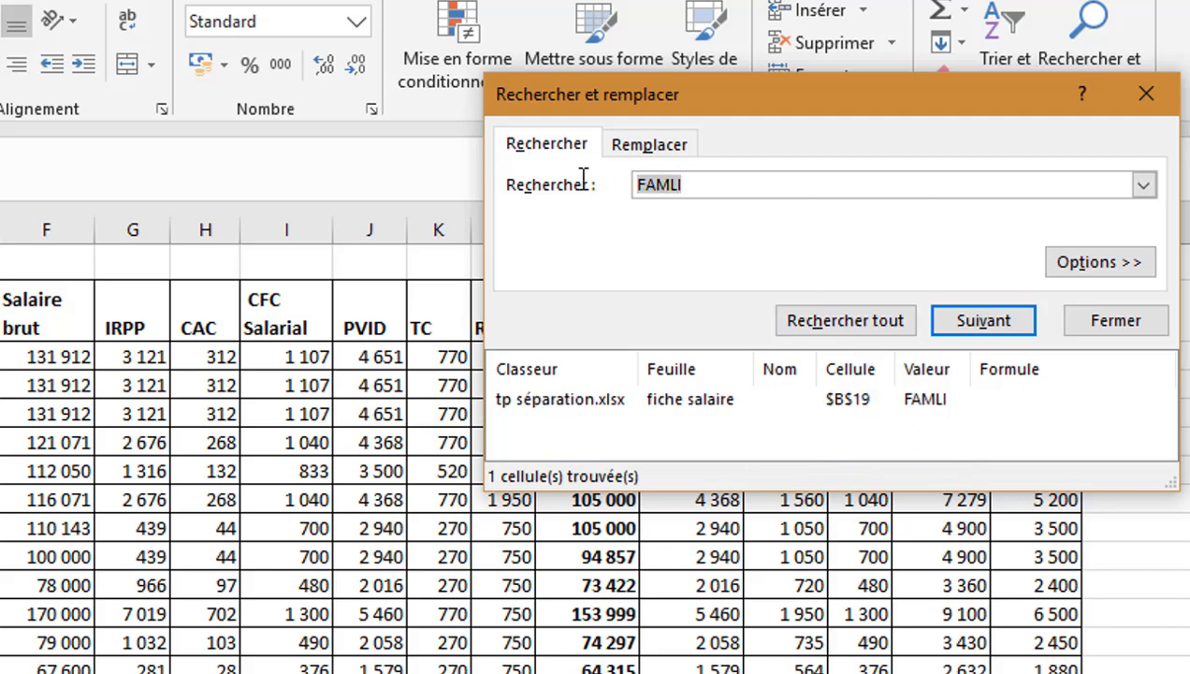
{"action": "type", "text": "GUY"}
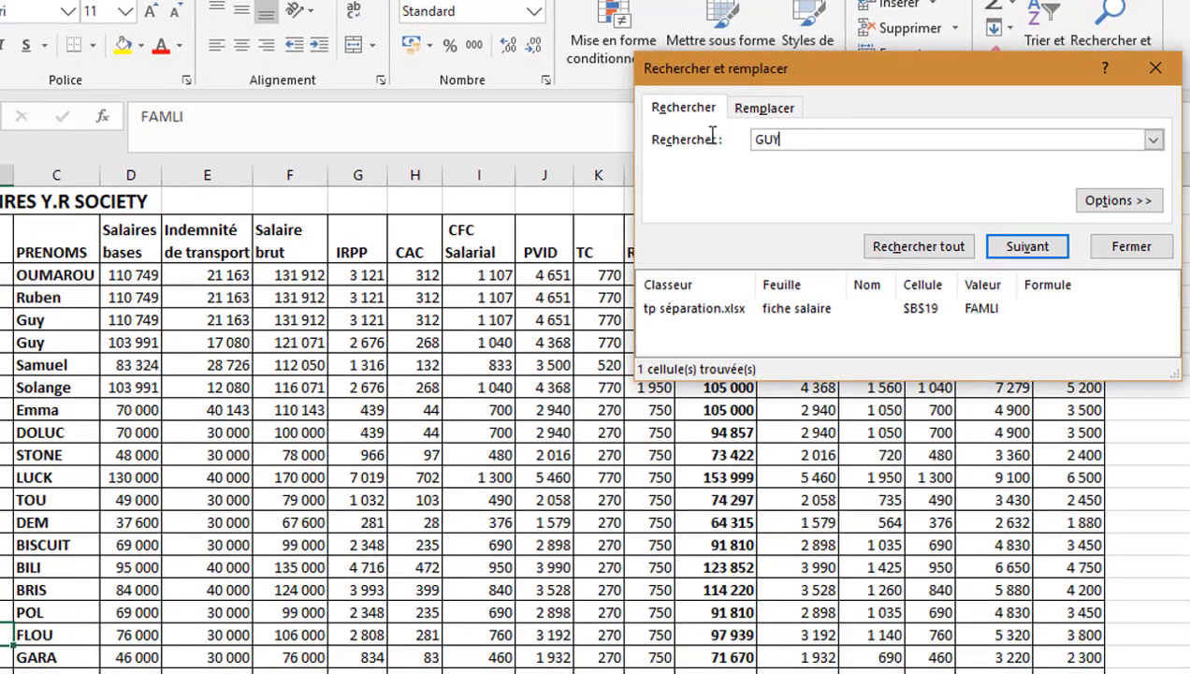
{"action": "left_click", "coordinate": [954, 255]}
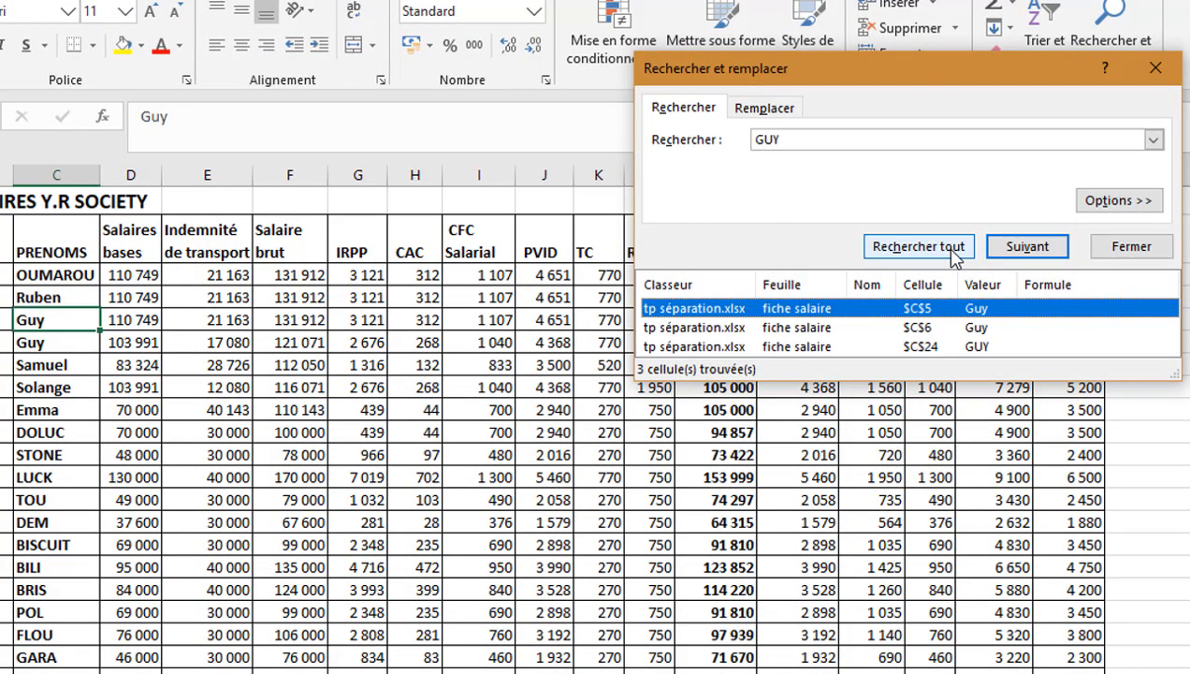
{"action": "left_click", "coordinate": [791, 328]}
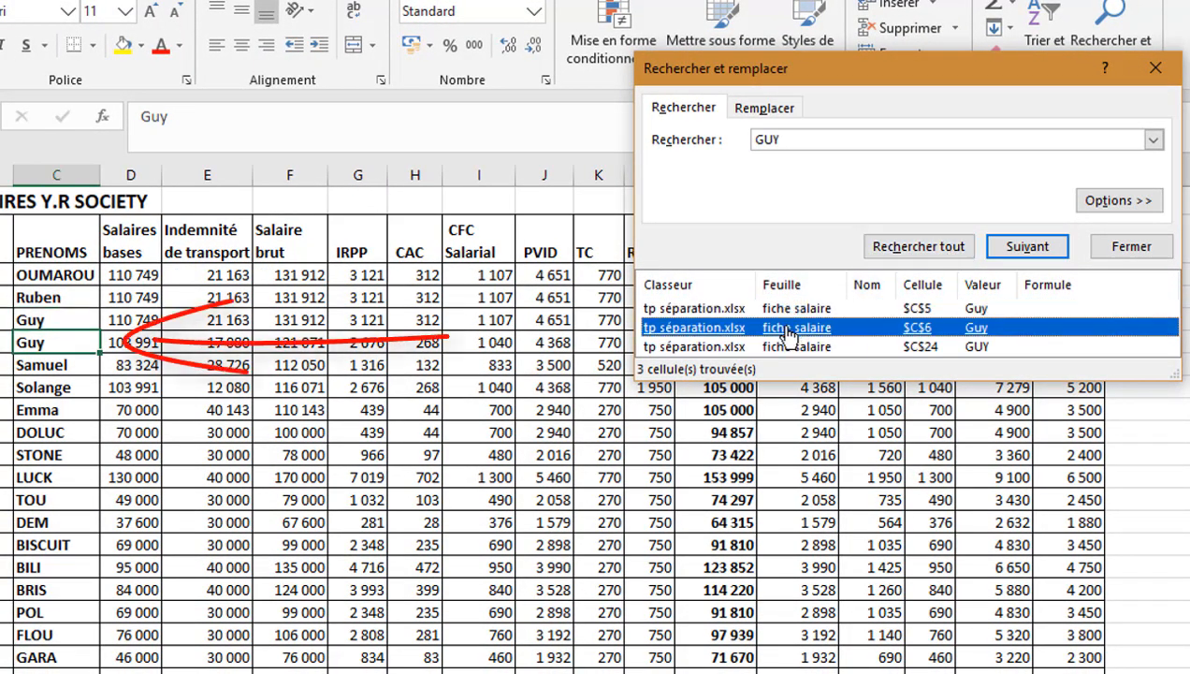
{"action": "left_click", "coordinate": [763, 348]}
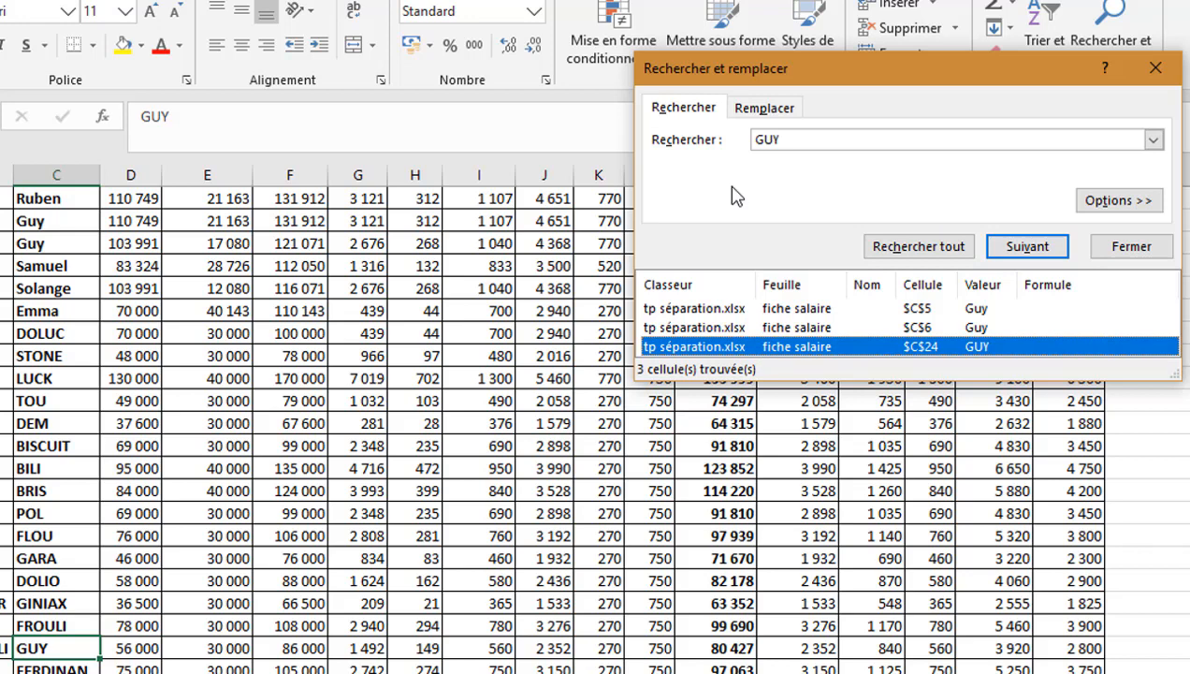
{"action": "left_click", "coordinate": [748, 111]}
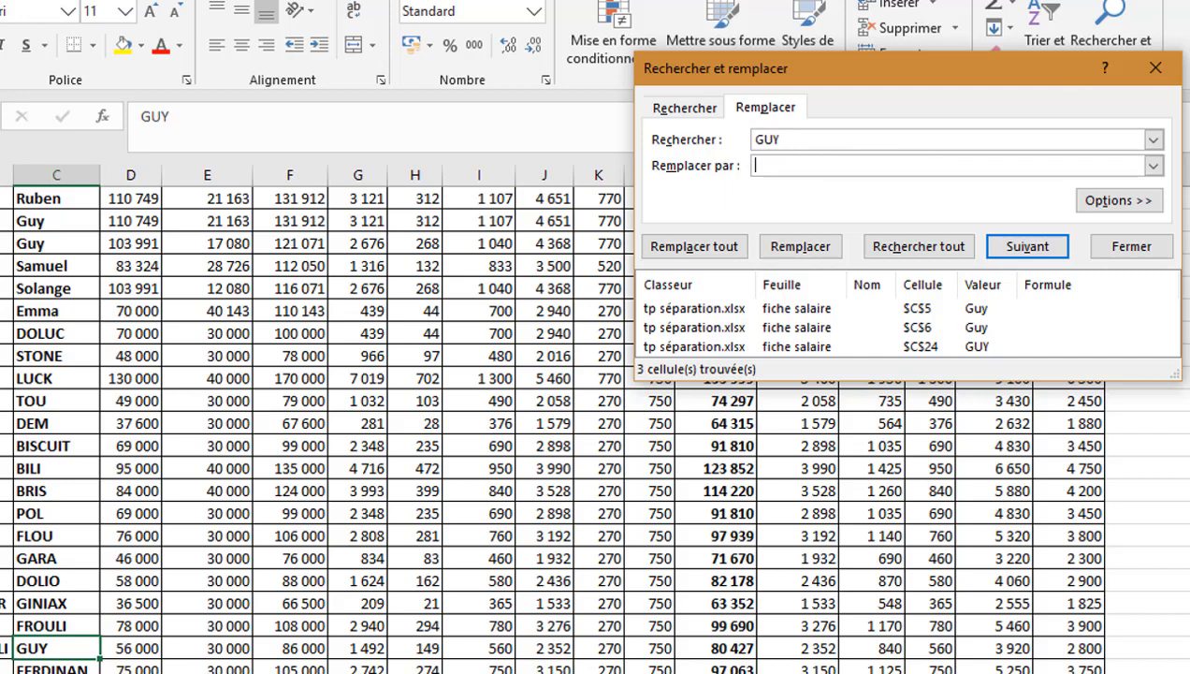
{"action": "left_click", "coordinate": [1147, 71]}
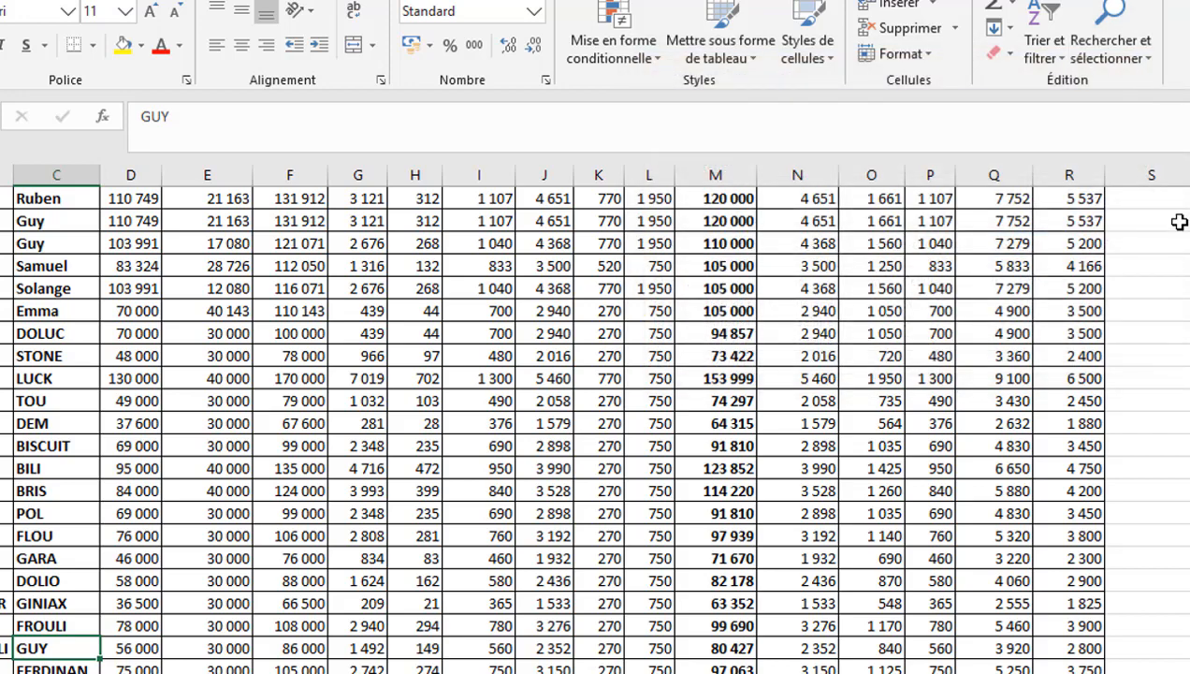
{"action": "left_click", "coordinate": [1151, 291]}
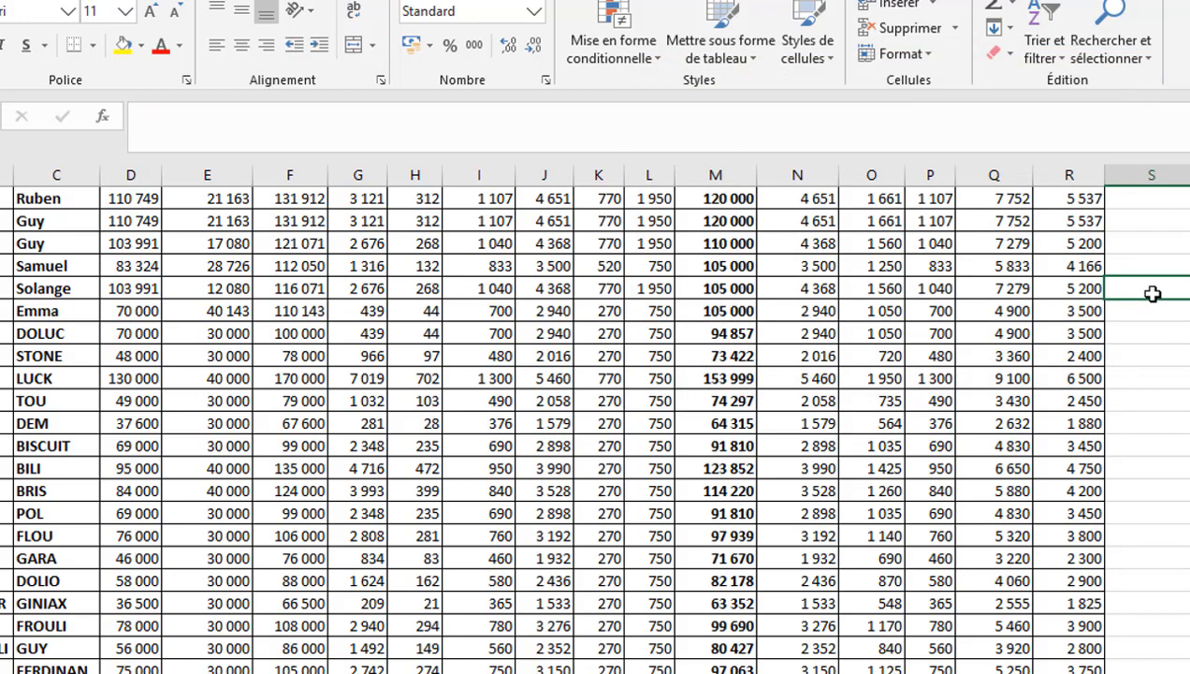
Set up a find-and-replace that changes the first name in C5 to a different first name
{"action": "key", "text": "ctrl+h"}
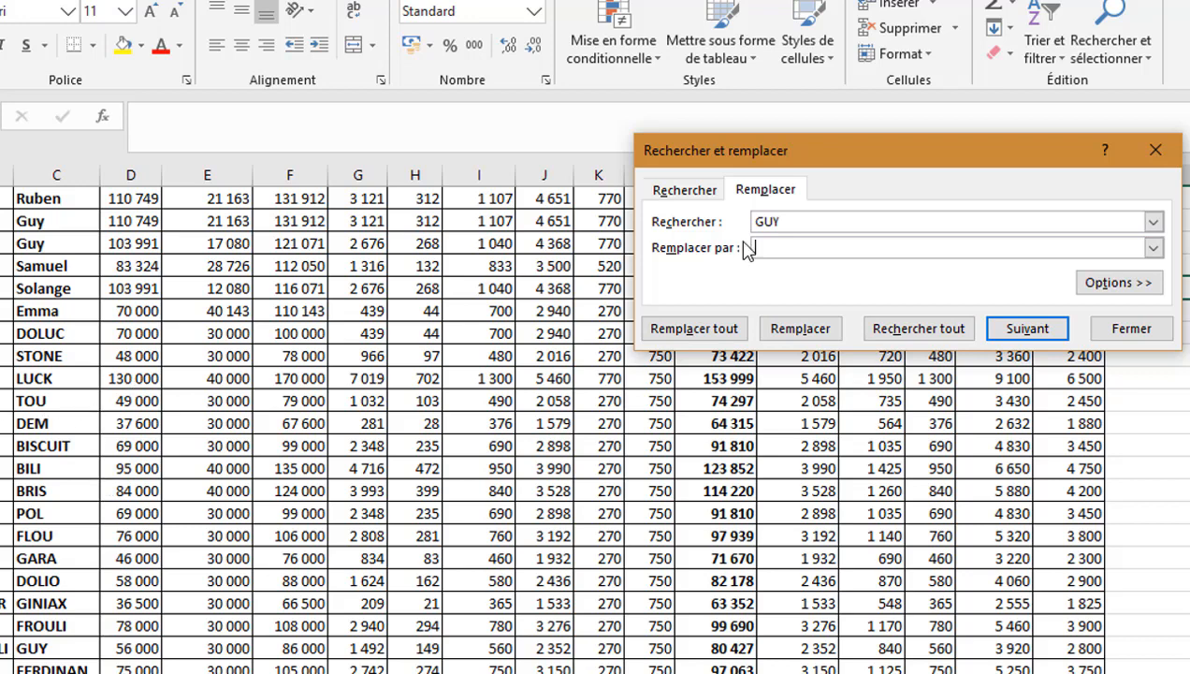
{"action": "left_click", "coordinate": [794, 223]}
{"action": "left_click", "coordinate": [779, 247]}
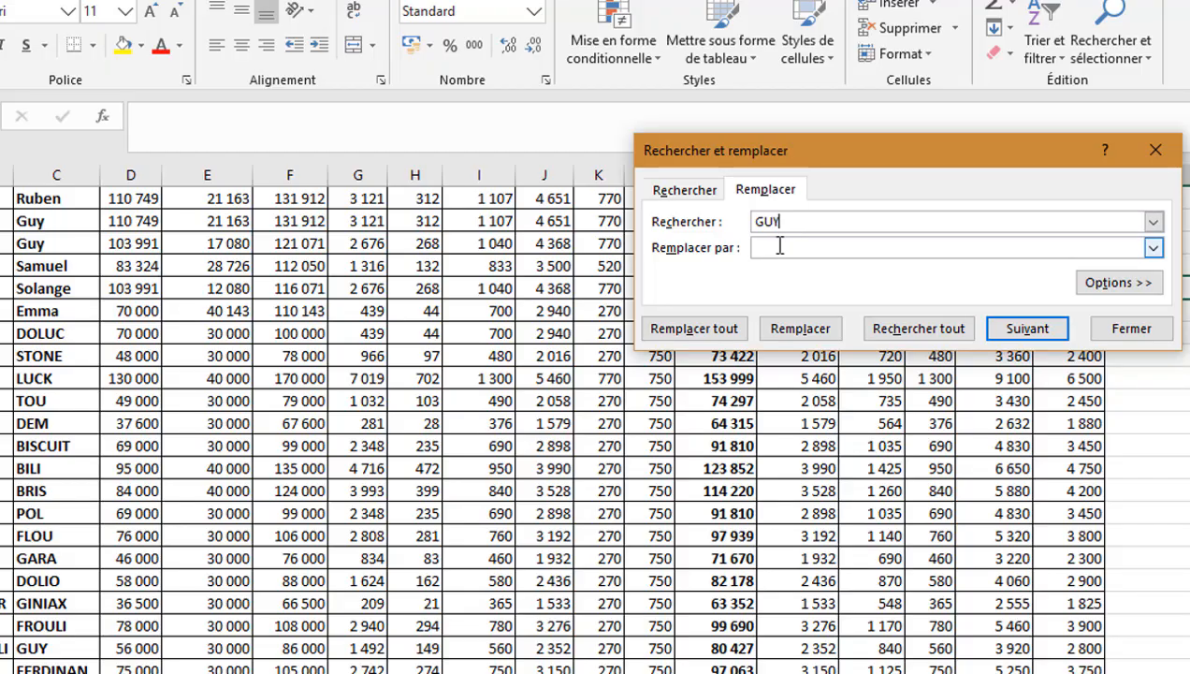
{"action": "type", "text": "PAU"}
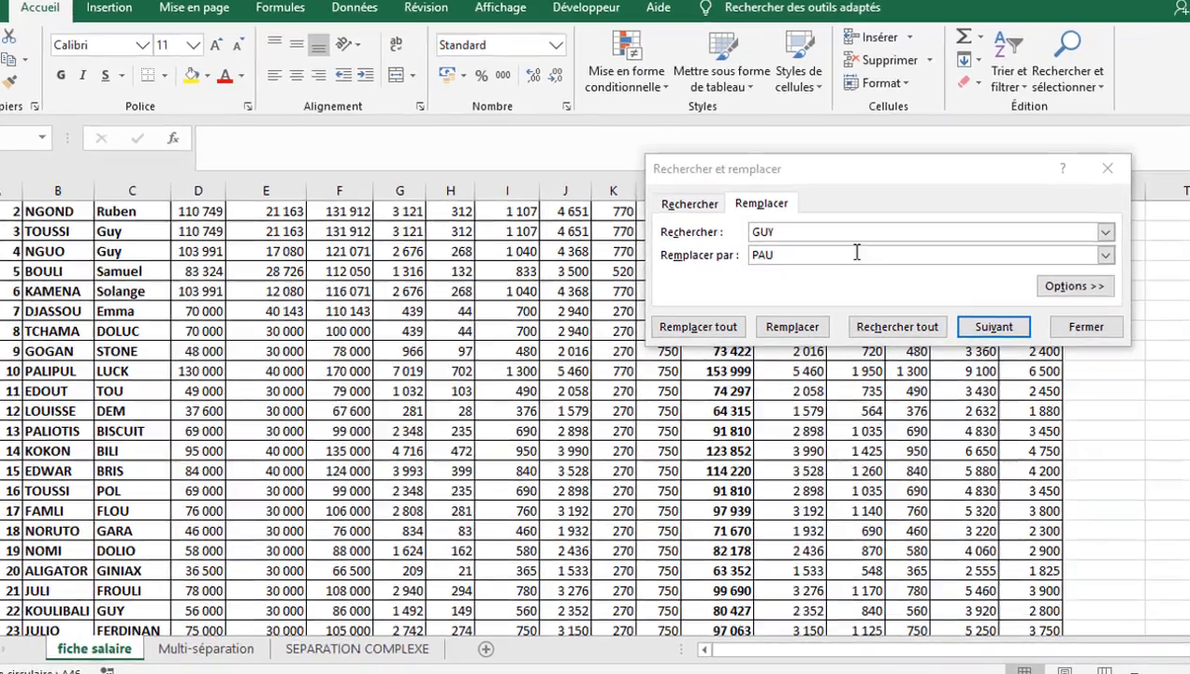
{"action": "type", "text": "L"}
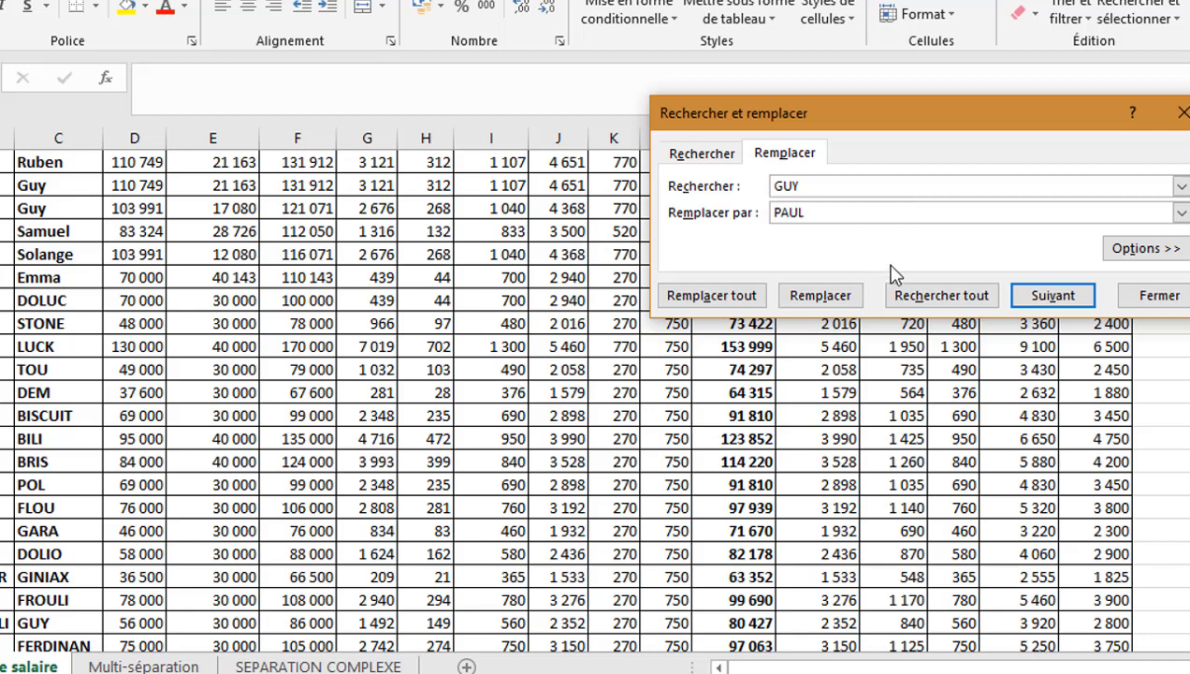
Replace the matching first names in C6, C24 and C5 one at a time, and try replacing all remaining matches
{"action": "left_click", "coordinate": [829, 297]}
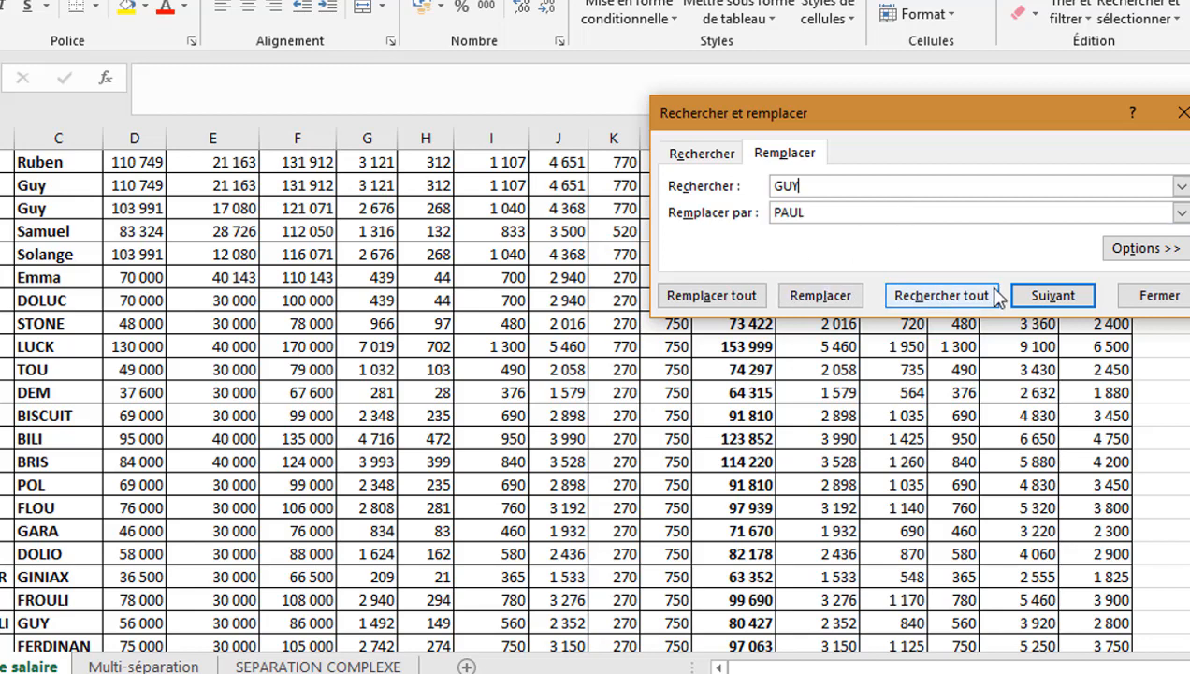
{"action": "left_click", "coordinate": [1061, 302]}
{"action": "left_click", "coordinate": [1062, 302]}
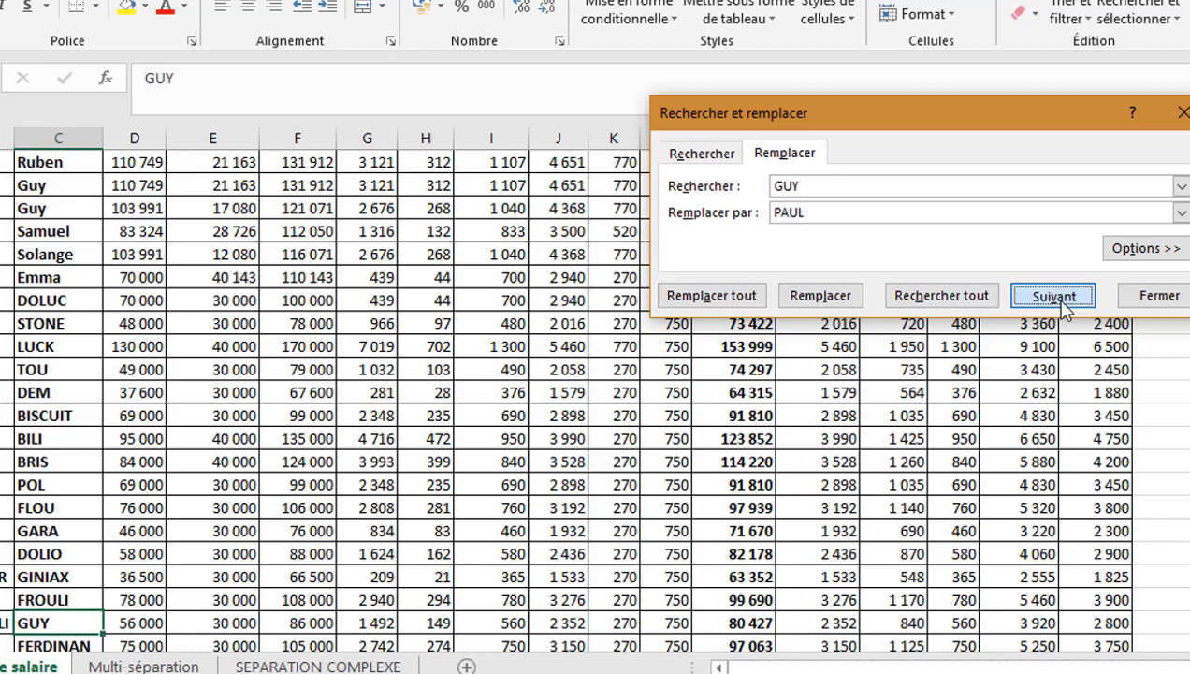
{"action": "left_click", "coordinate": [1061, 302]}
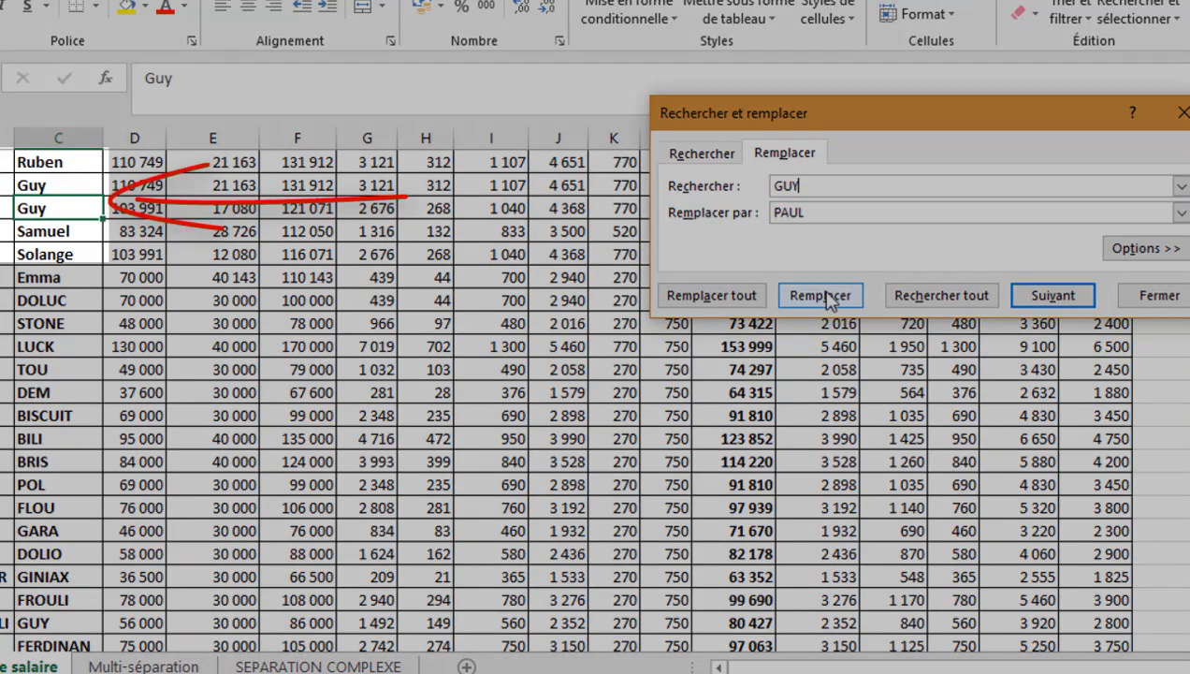
{"action": "left_click", "coordinate": [829, 296]}
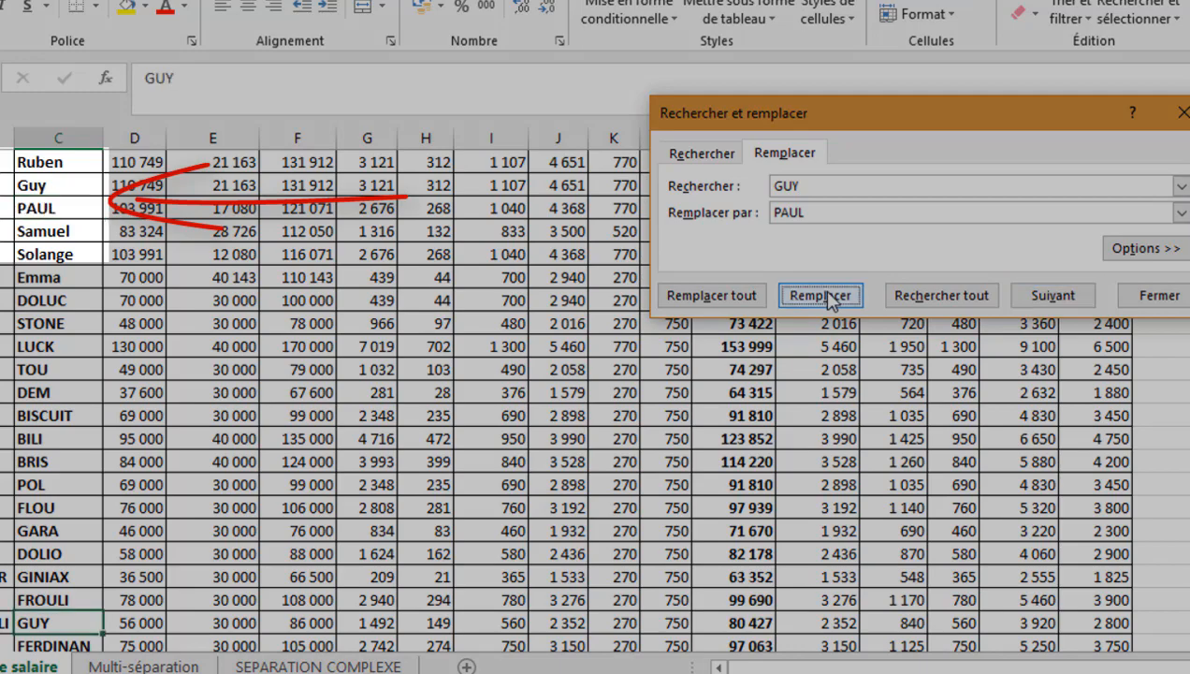
{"action": "left_click", "coordinate": [820, 295]}
{"action": "left_click", "coordinate": [820, 295]}
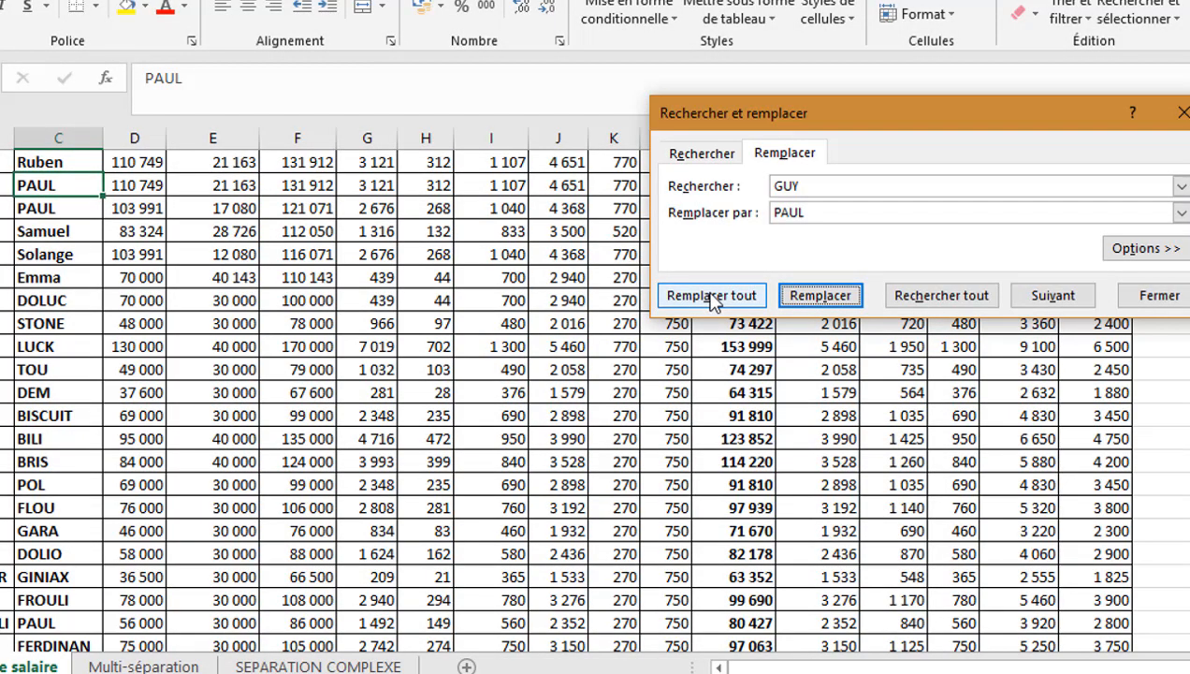
{"action": "left_click", "coordinate": [712, 296]}
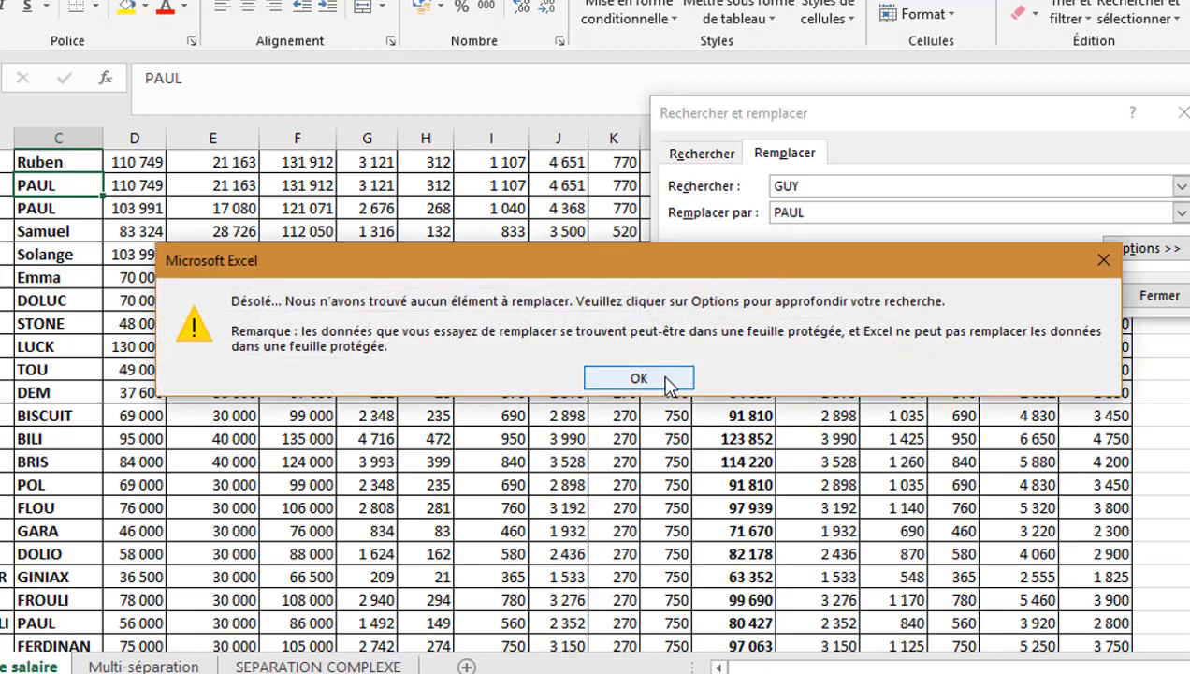
{"action": "left_click", "coordinate": [668, 382]}
Swap the search and replacement first names, entering the original one in capitals, and replace all occurrences at once
{"action": "double_click", "coordinate": [794, 187]}
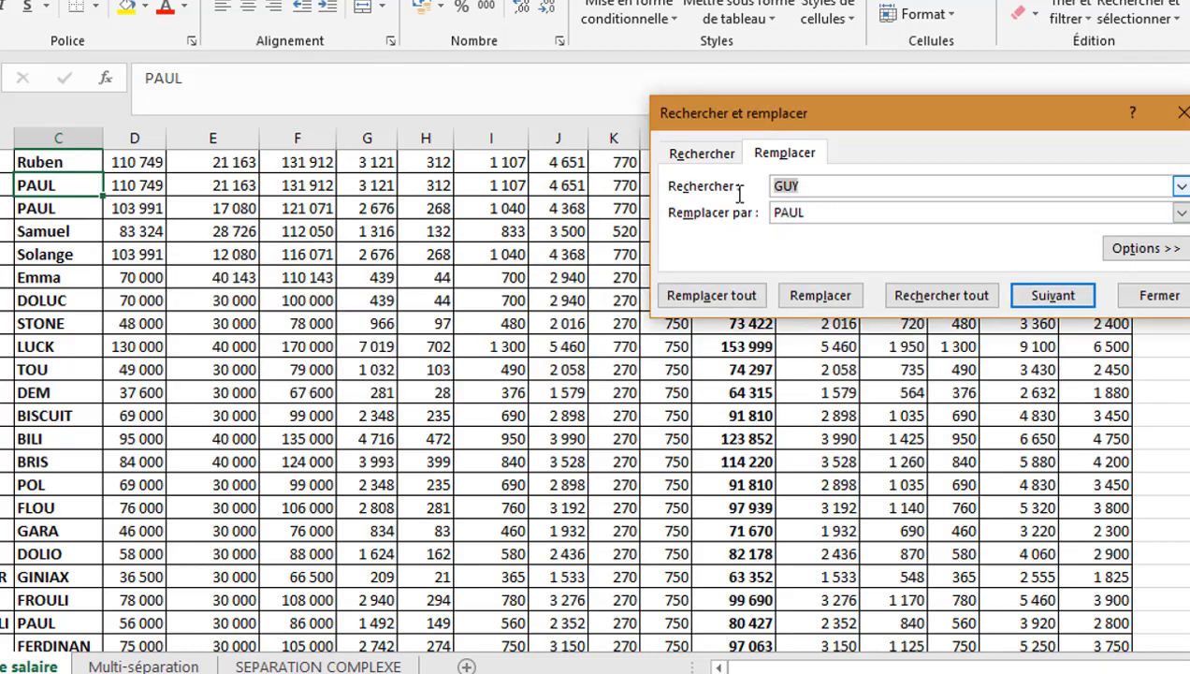
{"action": "type", "text": "PAUL"}
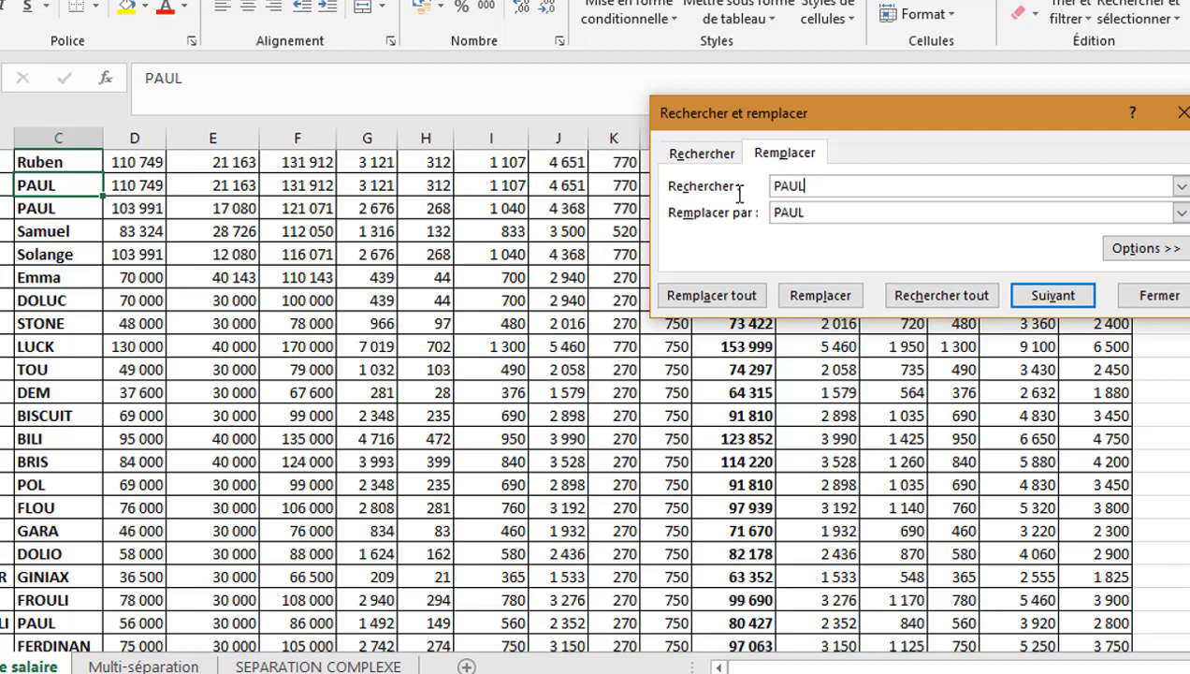
{"action": "key", "text": "Tab"}
{"action": "type", "text": "GUY"}
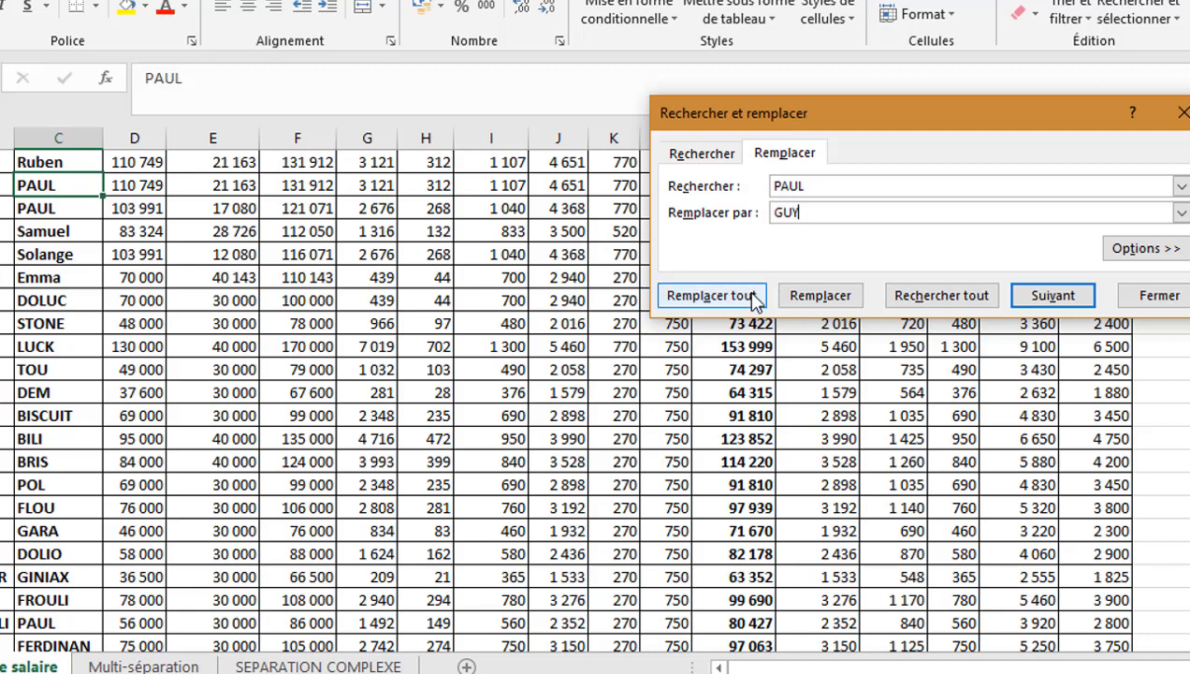
{"action": "left_click", "coordinate": [754, 296]}
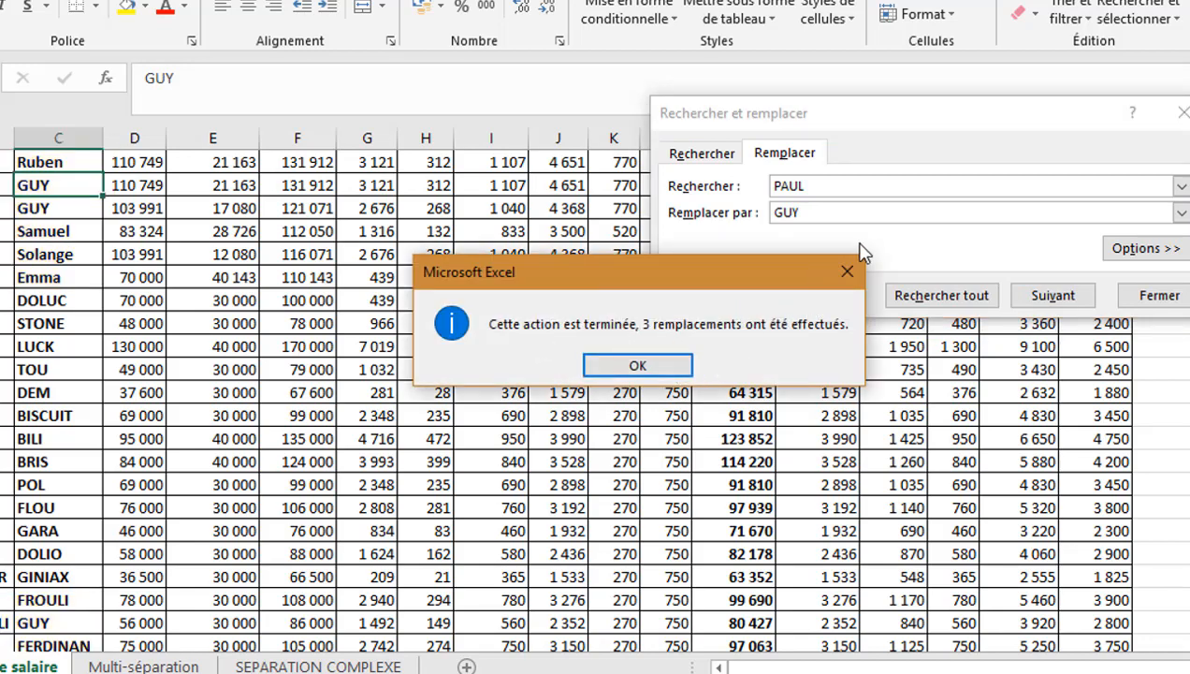
{"action": "left_click", "coordinate": [848, 271]}
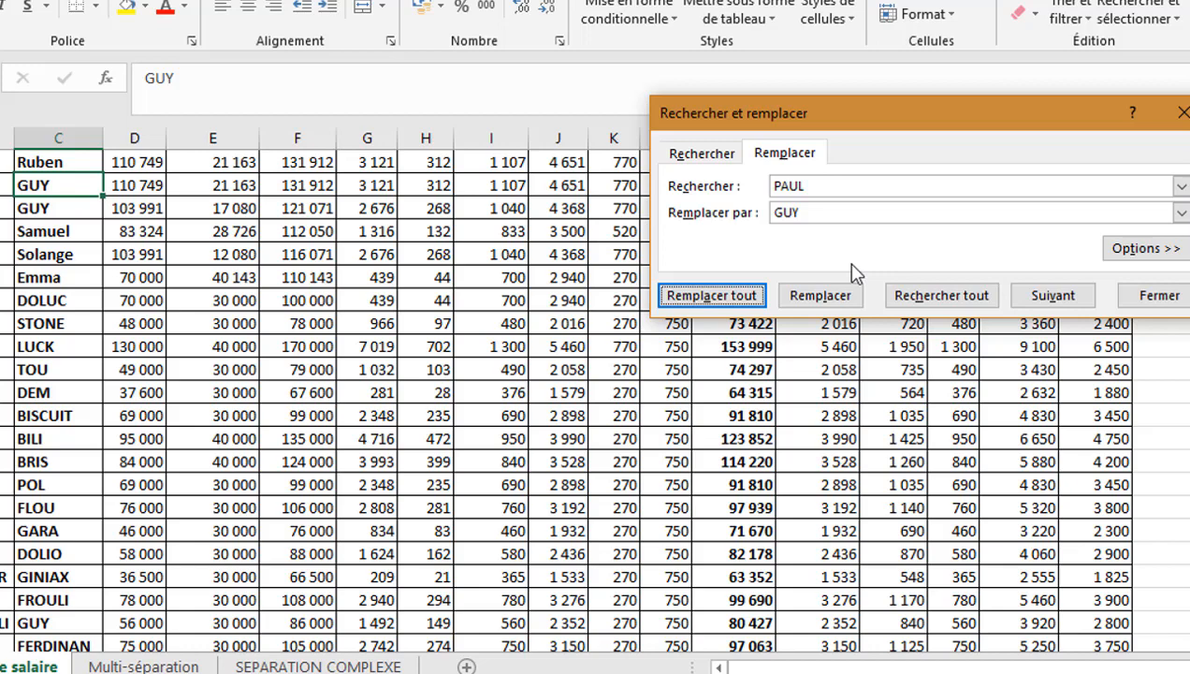
Expand the find-and-replace options and set the search scope to Classeur
{"action": "left_click", "coordinate": [1041, 181]}
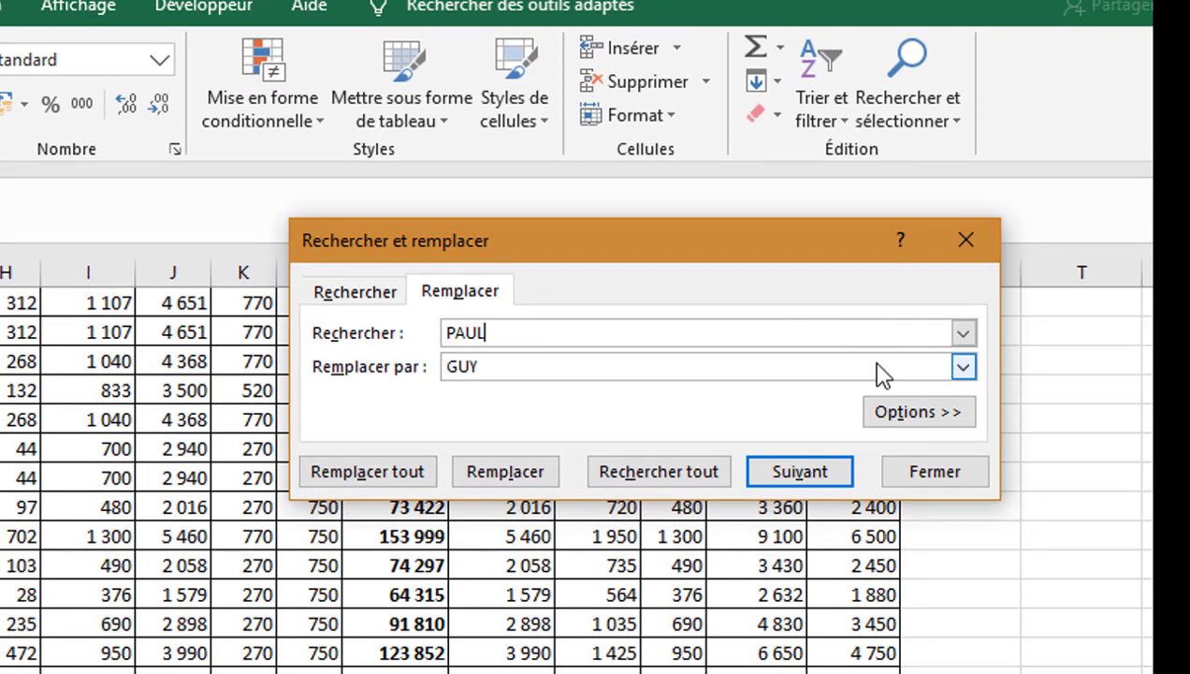
{"action": "left_click", "coordinate": [917, 413]}
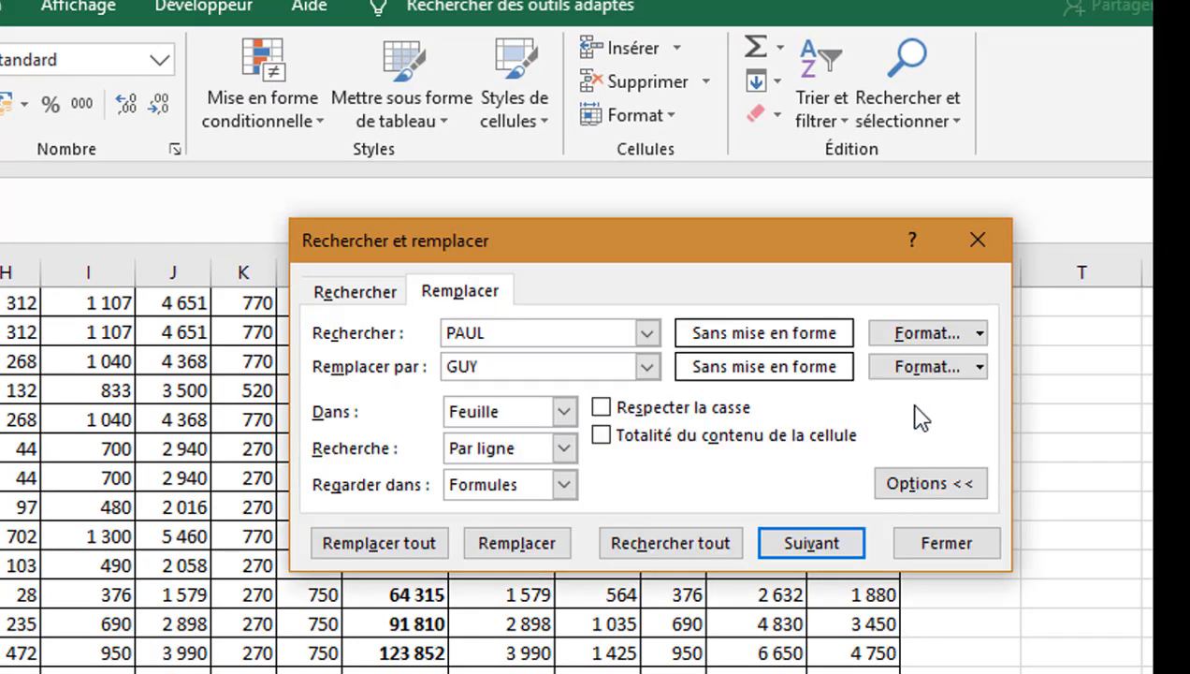
{"action": "left_click", "coordinate": [566, 412]}
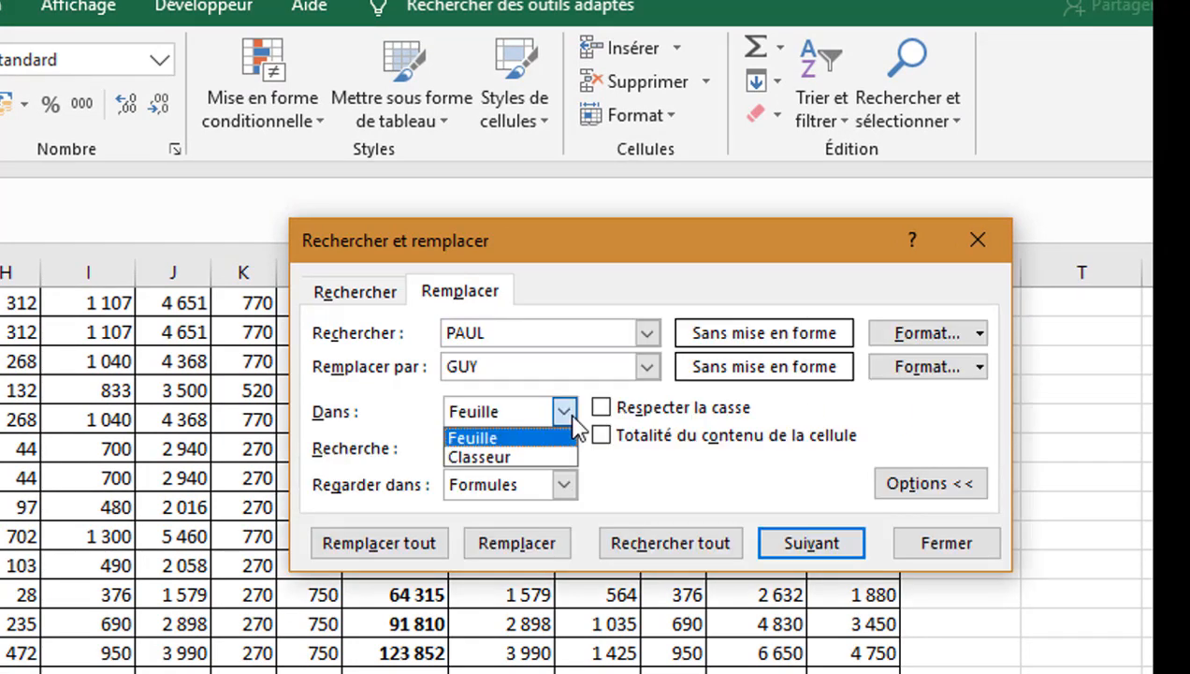
{"action": "left_click", "coordinate": [491, 458]}
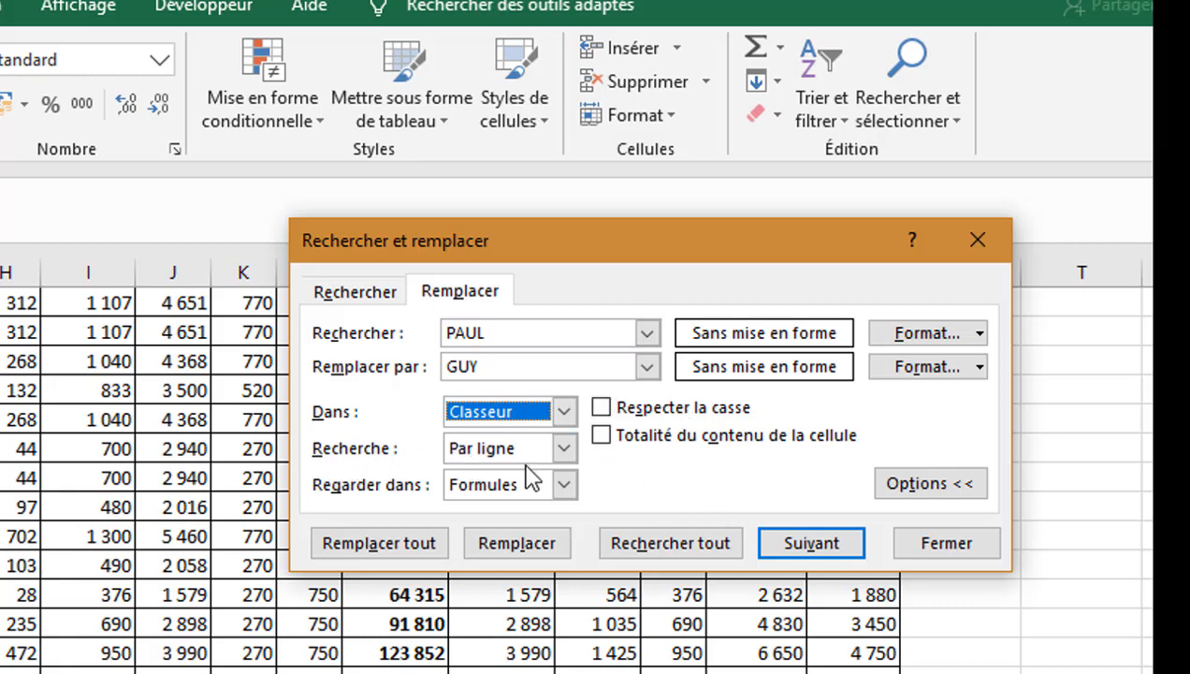
Review the search order and look-in choices, keeping Par ligne and Formules
{"action": "left_click", "coordinate": [564, 453]}
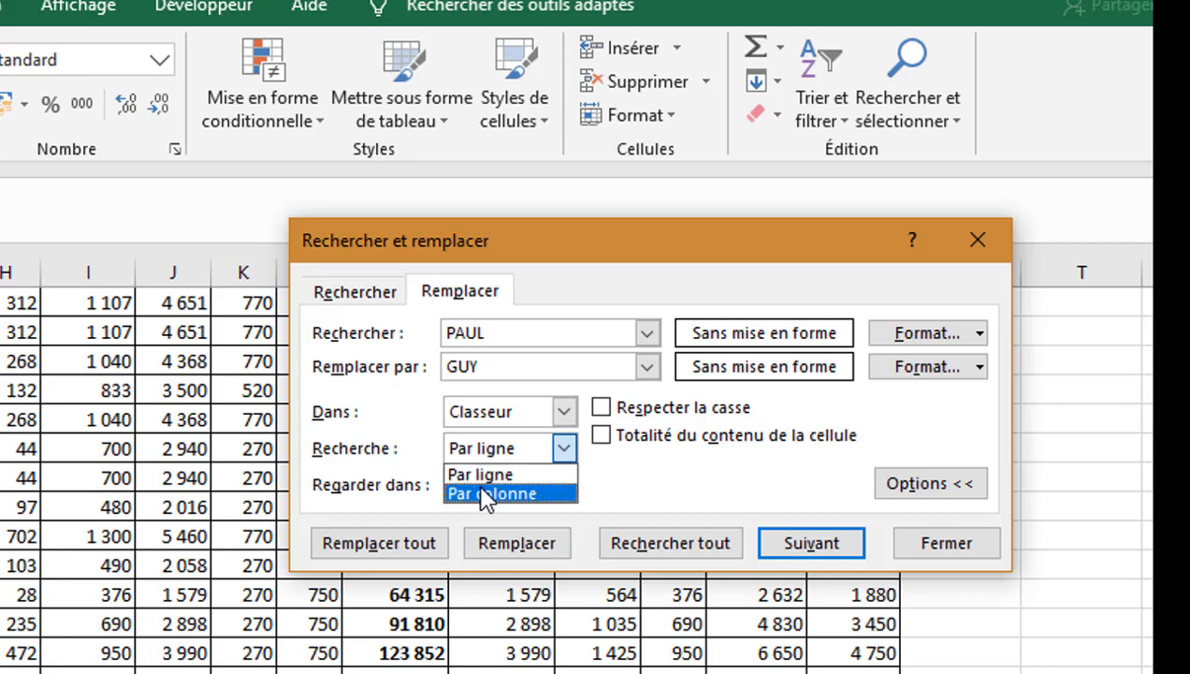
{"action": "left_click", "coordinate": [557, 458]}
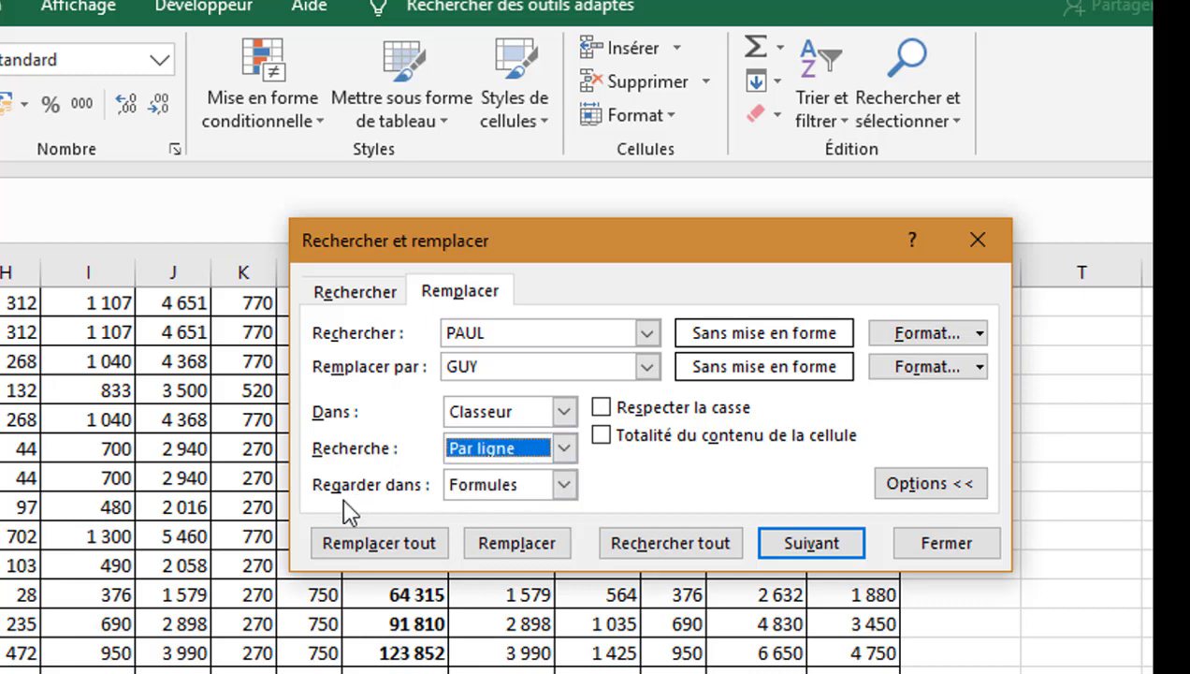
{"action": "left_click", "coordinate": [564, 485]}
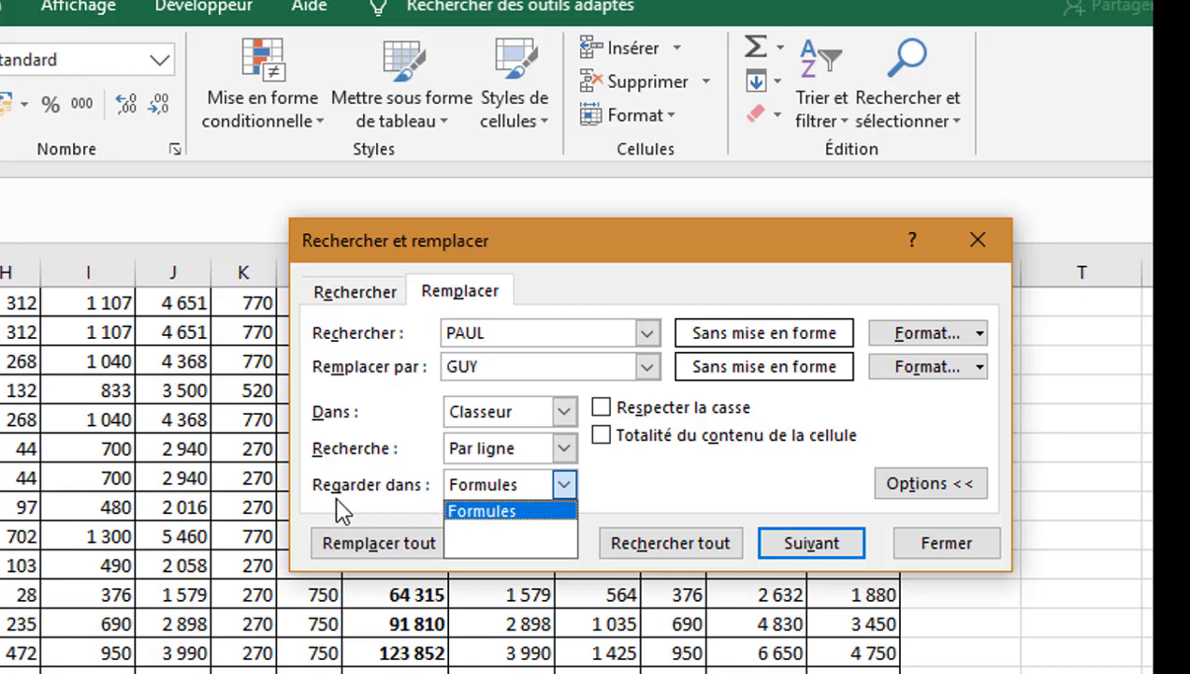
{"action": "left_click", "coordinate": [570, 483]}
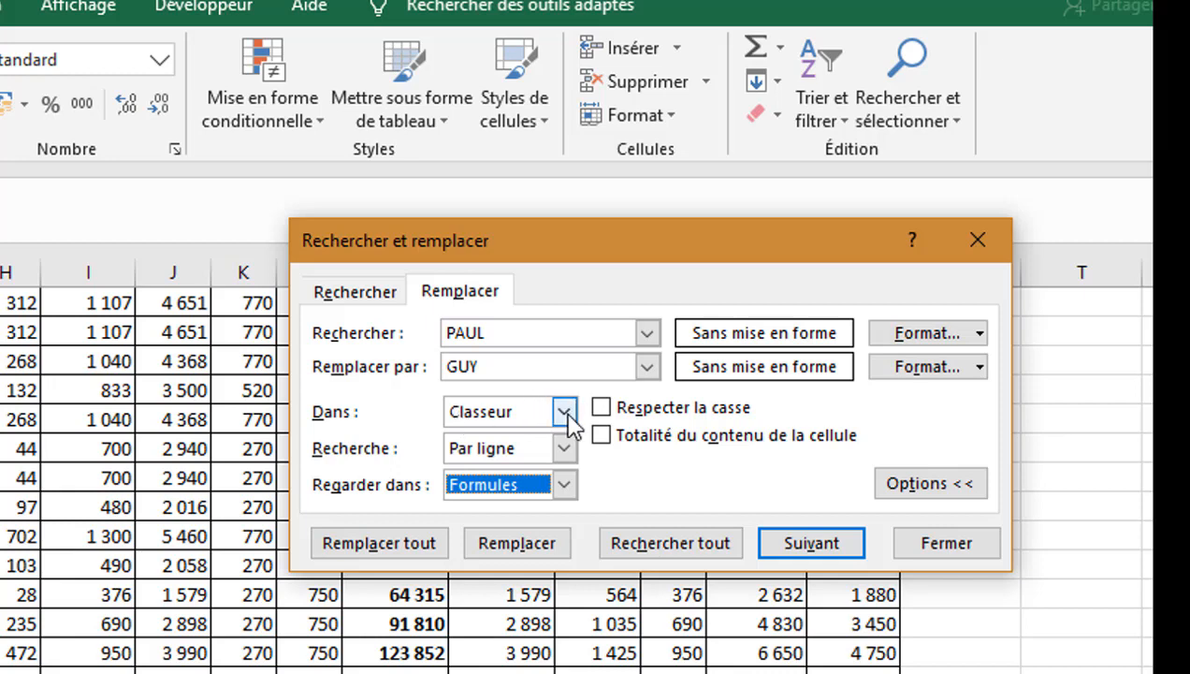
From the SEPARATION COMPLEXE sheet, search the whole workbook for the restored first name and go to its next occurrence
{"action": "left_click", "coordinate": [497, 332]}
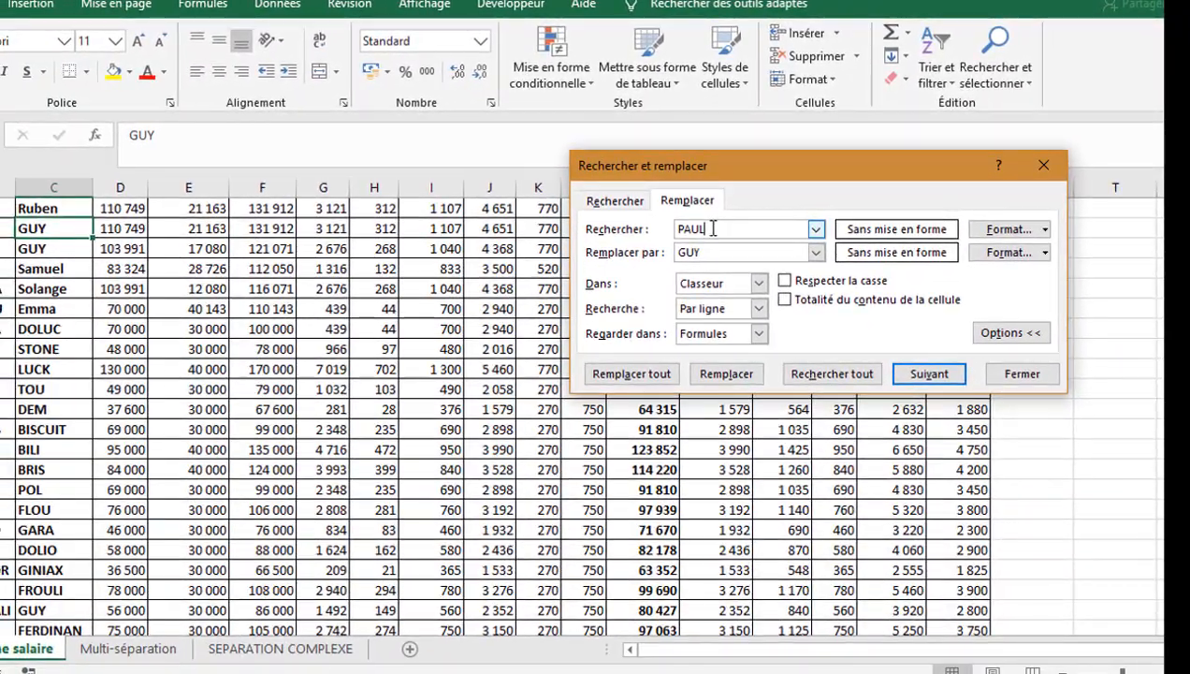
{"action": "left_click", "coordinate": [278, 650]}
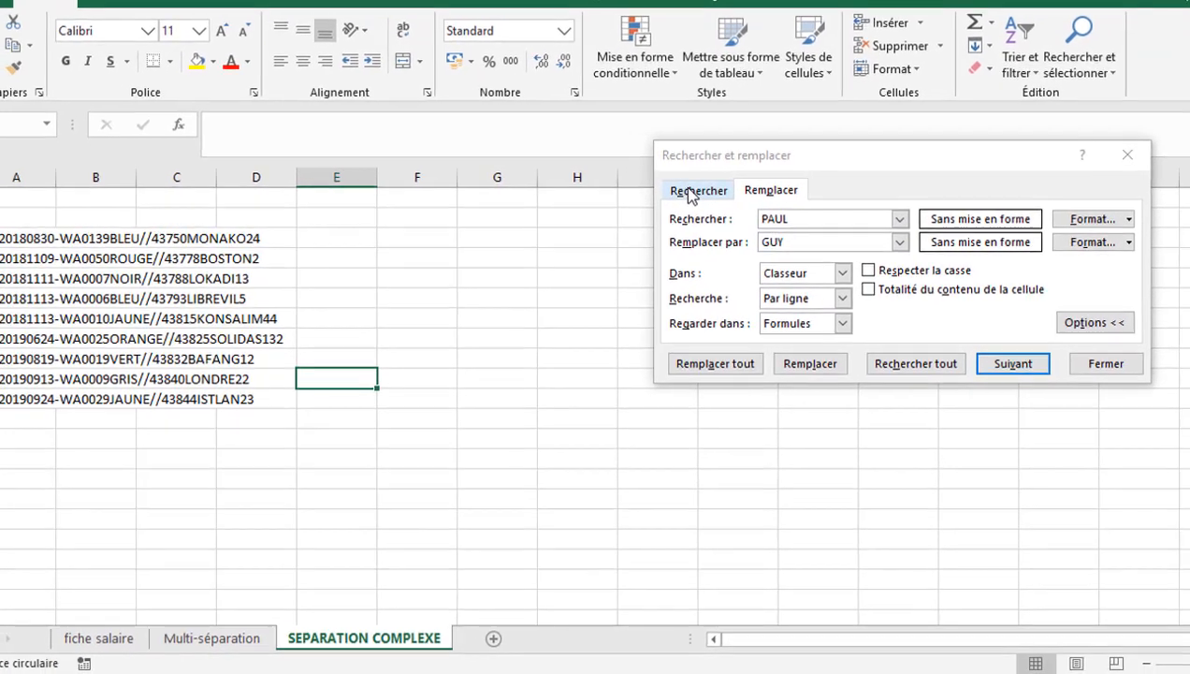
{"action": "left_click", "coordinate": [615, 200]}
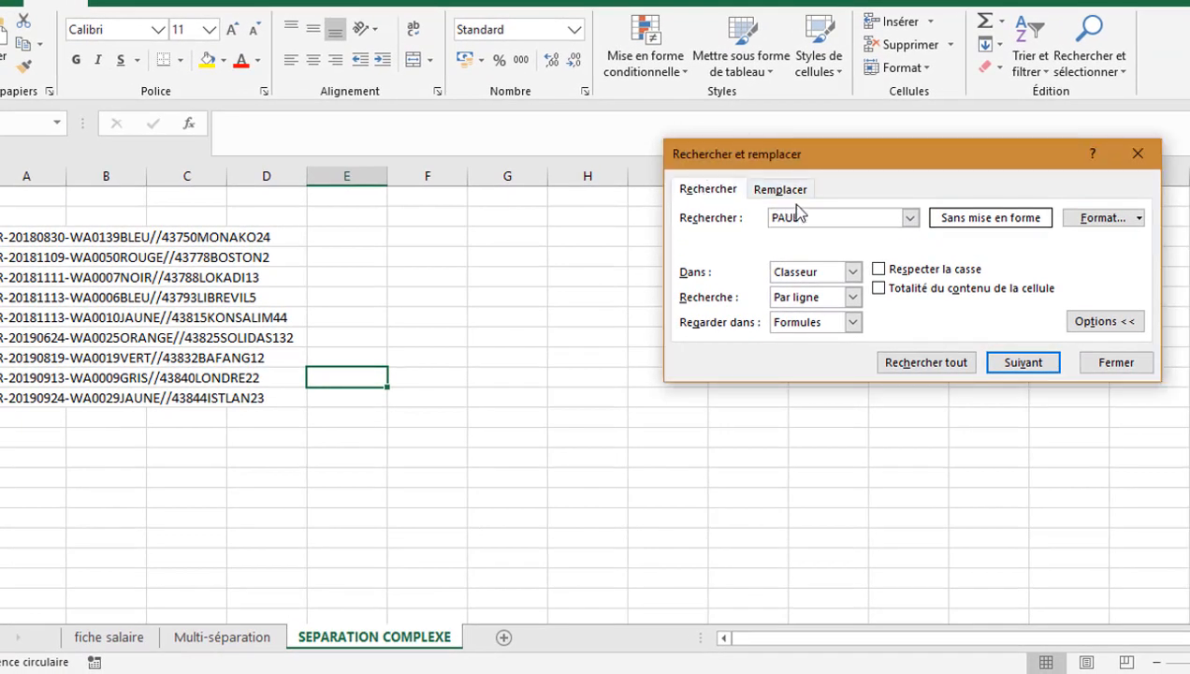
{"action": "left_click_drag", "start_coordinate": [801, 217], "coordinate": [759, 224]}
{"action": "type", "text": "GUY"}
{"action": "left_click", "coordinate": [1022, 362]}
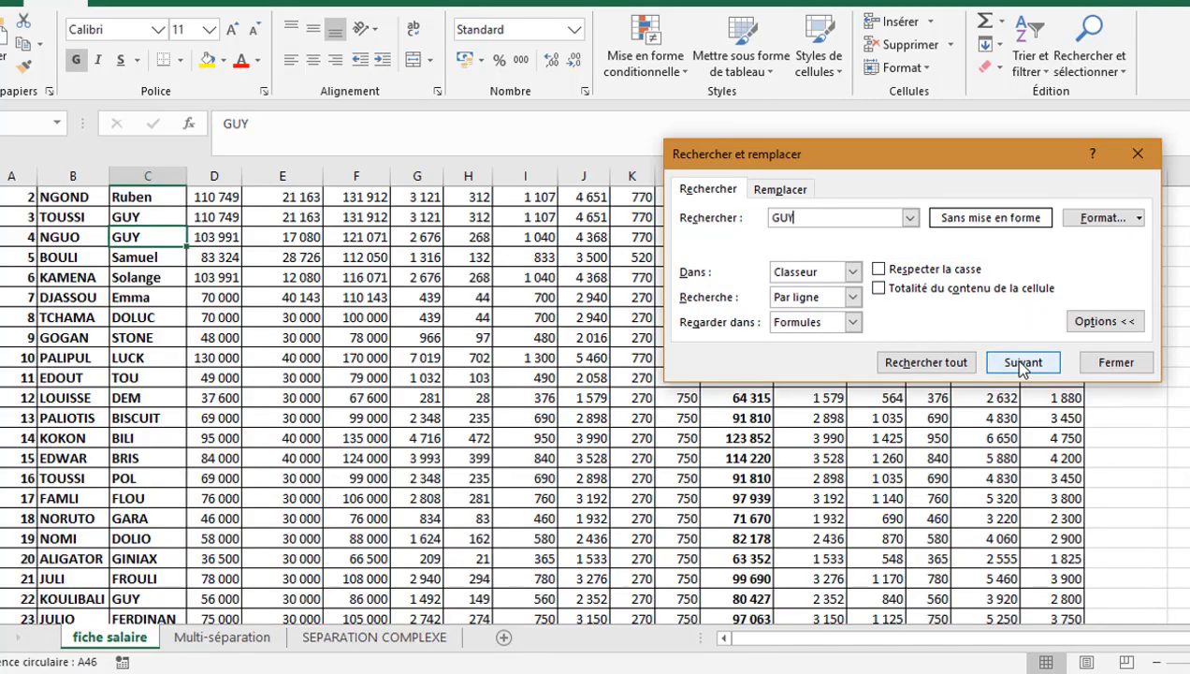